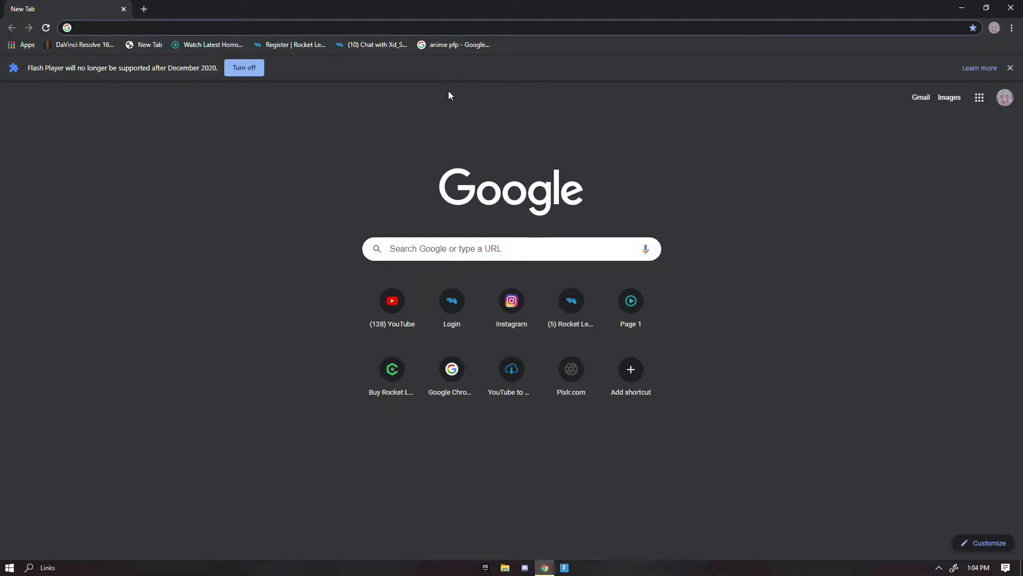
Go to the Pixlr website and launch the advanced Pixlr E editor.
{"action": "left_click", "coordinate": [276, 28]}
{"action": "type", "text": "pixlr"}
{"action": "key", "text": "Return"}
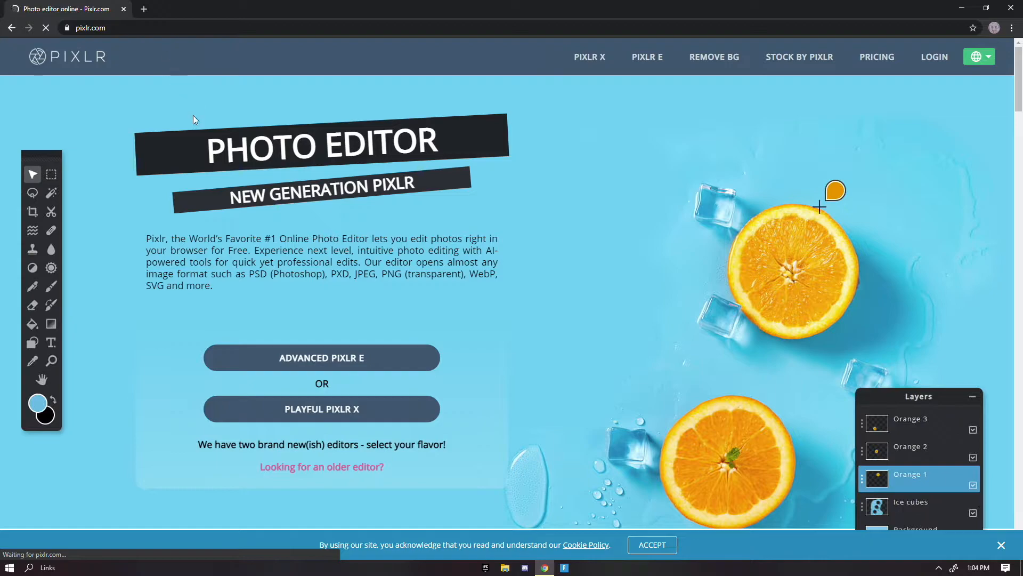
{"action": "left_click", "coordinate": [248, 361]}
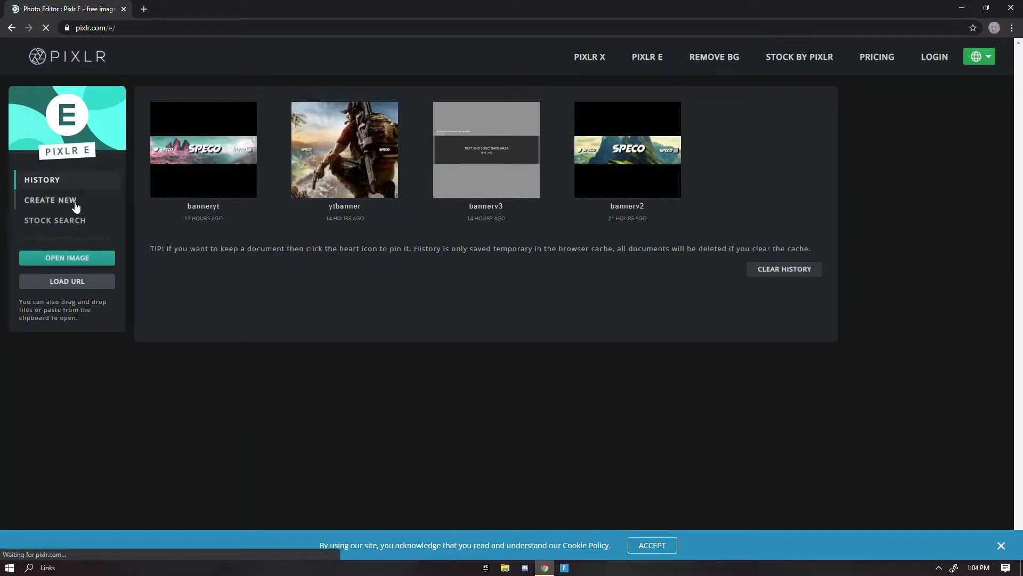
Create a new 2560 x 1440 image from the Web 1440p preset and name it yt2.
{"action": "left_click", "coordinate": [76, 205]}
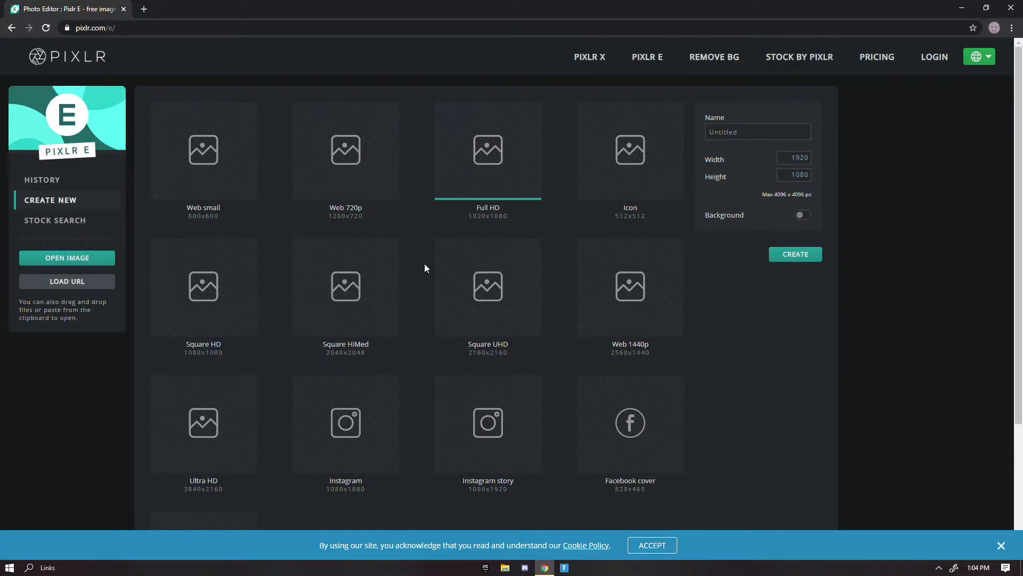
{"action": "left_click", "coordinate": [627, 317]}
{"action": "double_click", "coordinate": [799, 158]}
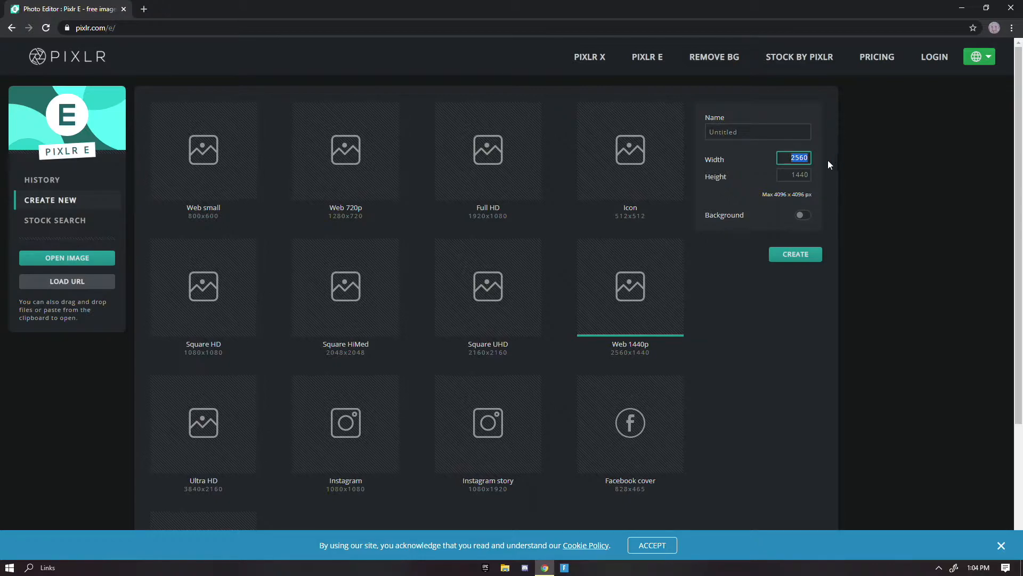
{"action": "key", "text": "Tab"}
{"action": "left_click", "coordinate": [745, 132]}
{"action": "key", "text": "ctrl+a"}
{"action": "type", "text": "yt2"}
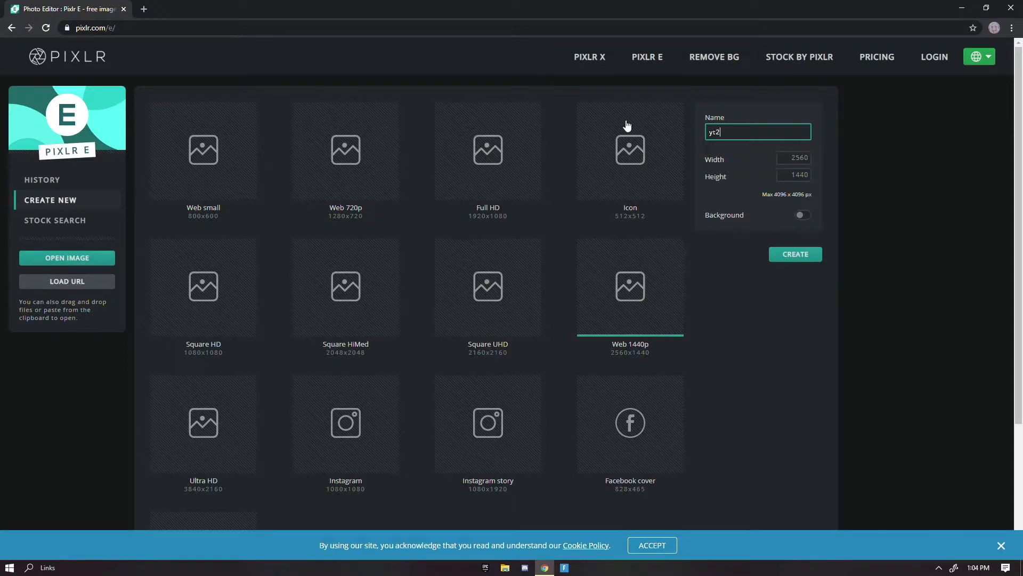
{"action": "left_click", "coordinate": [817, 254]}
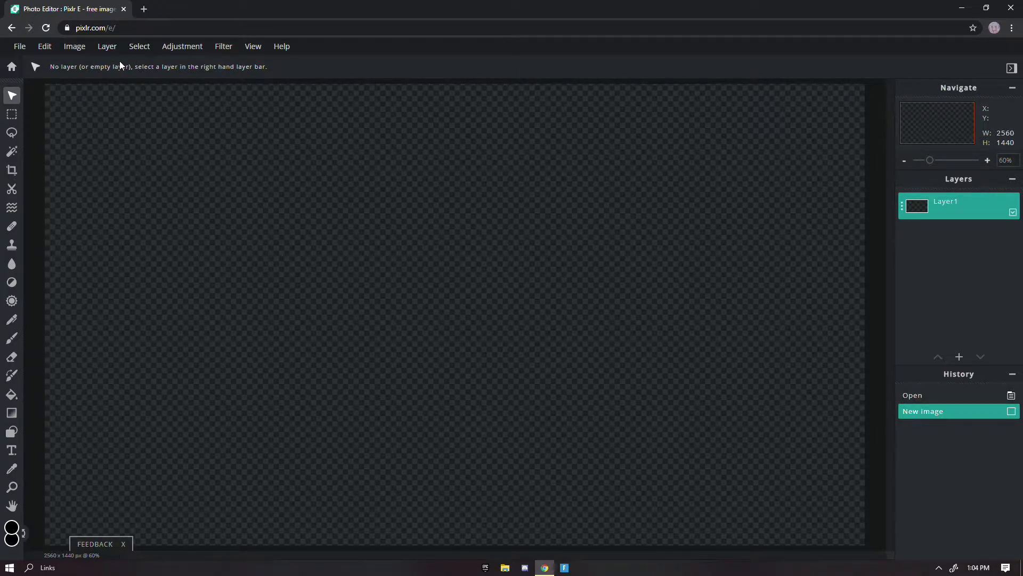
Add the banner template JPG from the Desktop as an image layer and place it below Layer1.
{"action": "left_click", "coordinate": [100, 48]}
{"action": "left_click", "coordinate": [128, 92]}
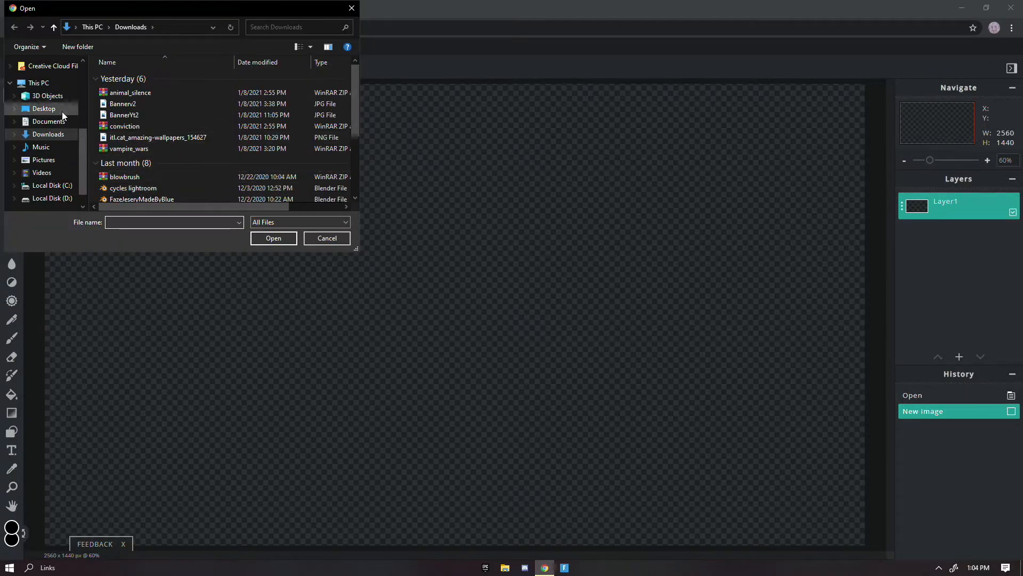
{"action": "left_click", "coordinate": [62, 111]}
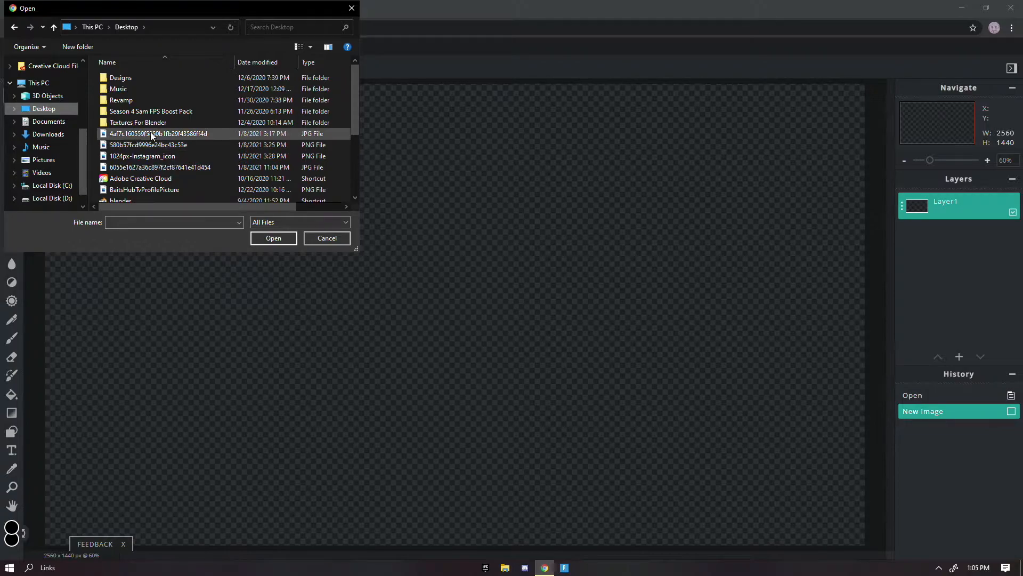
{"action": "double_click", "coordinate": [153, 135]}
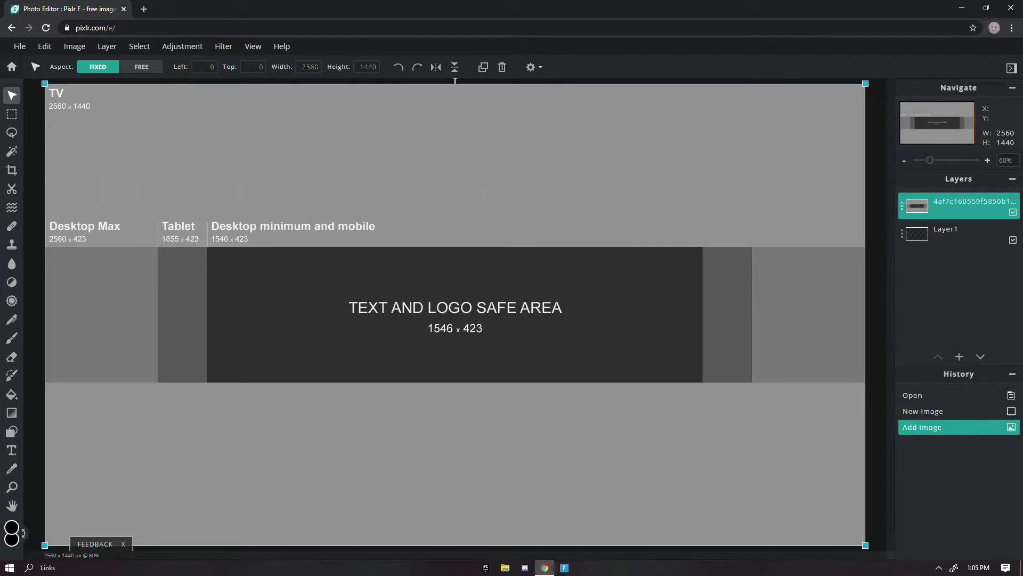
{"action": "left_click_drag", "start_coordinate": [940, 238], "coordinate": [906, 207]}
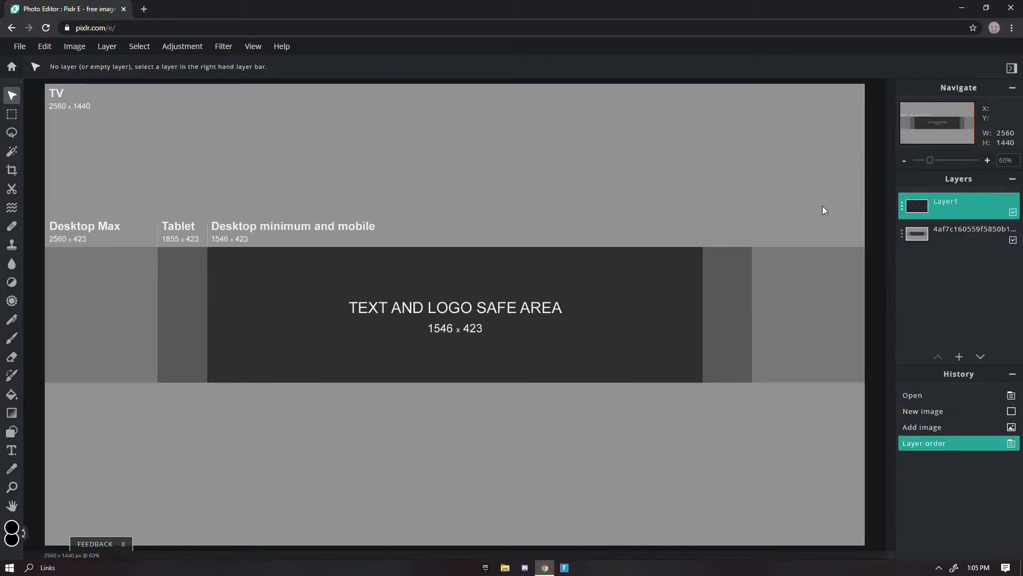
Look at the Vampire Wars font page on dafont.com in a new tab and return to the Pixlr editor.
{"action": "left_click", "coordinate": [12, 450]}
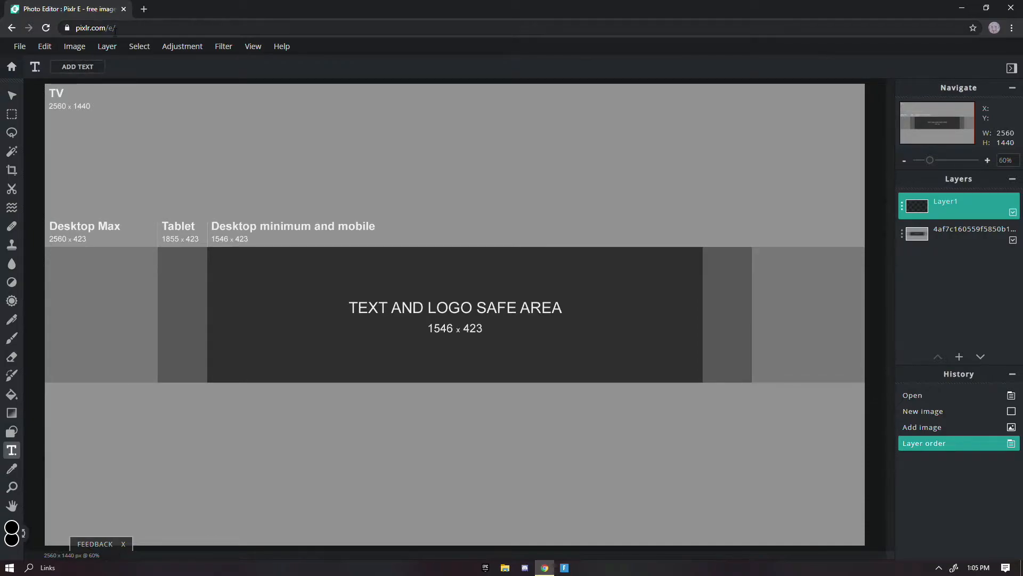
{"action": "left_click", "coordinate": [142, 10]}
{"action": "type", "text": "d"}
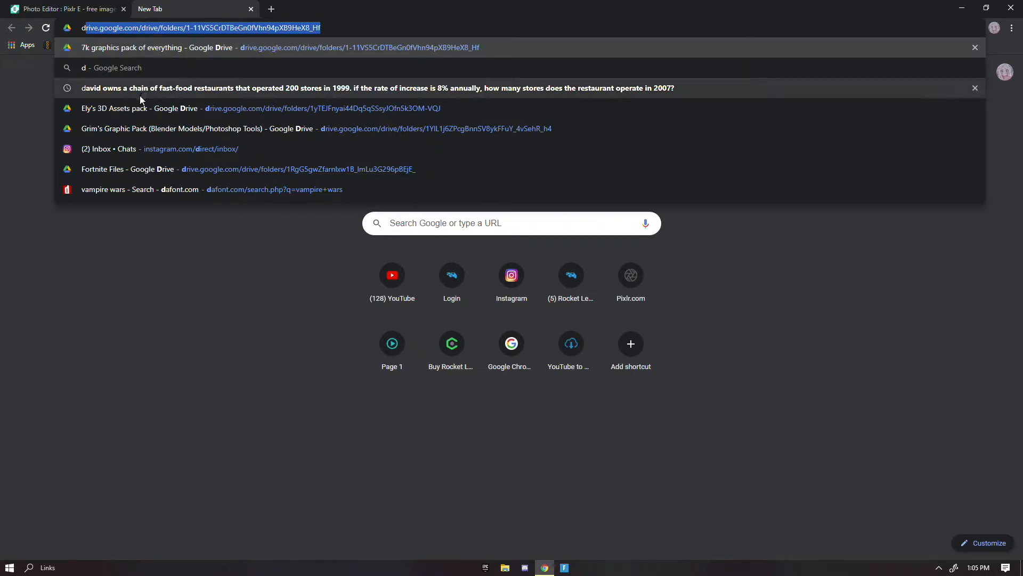
{"action": "type", "text": "a"}
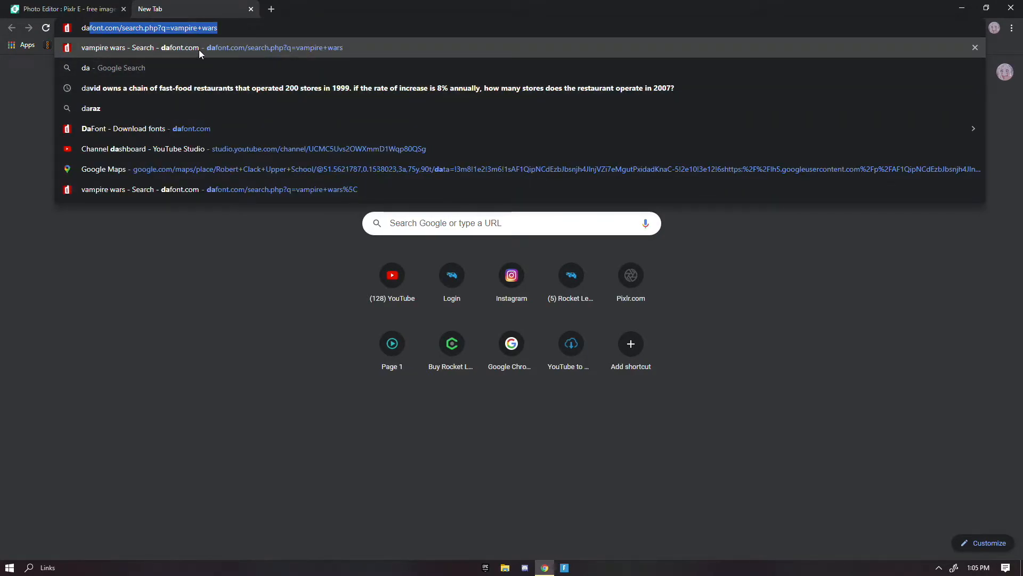
{"action": "left_click", "coordinate": [199, 49]}
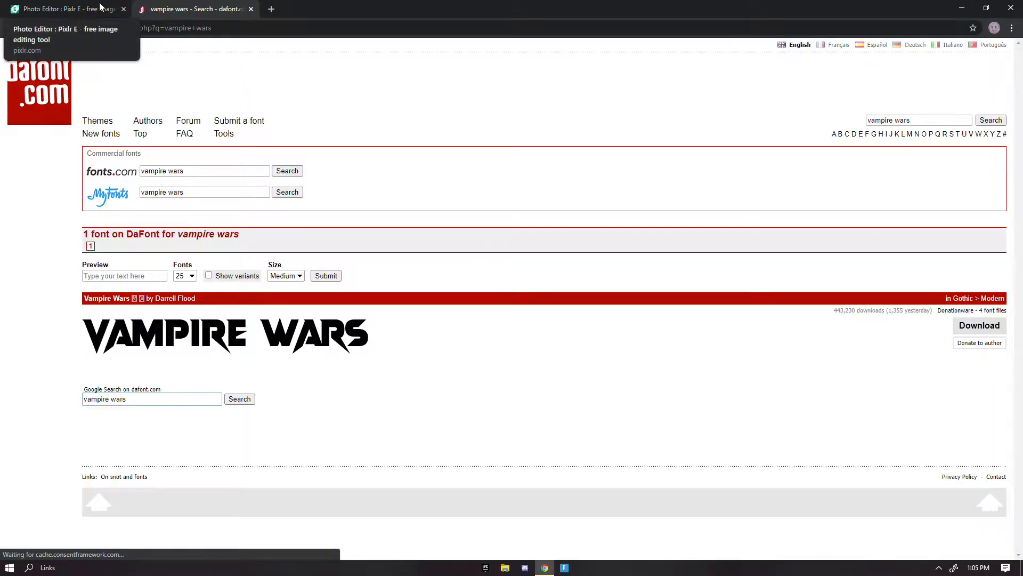
{"action": "left_click", "coordinate": [102, 9]}
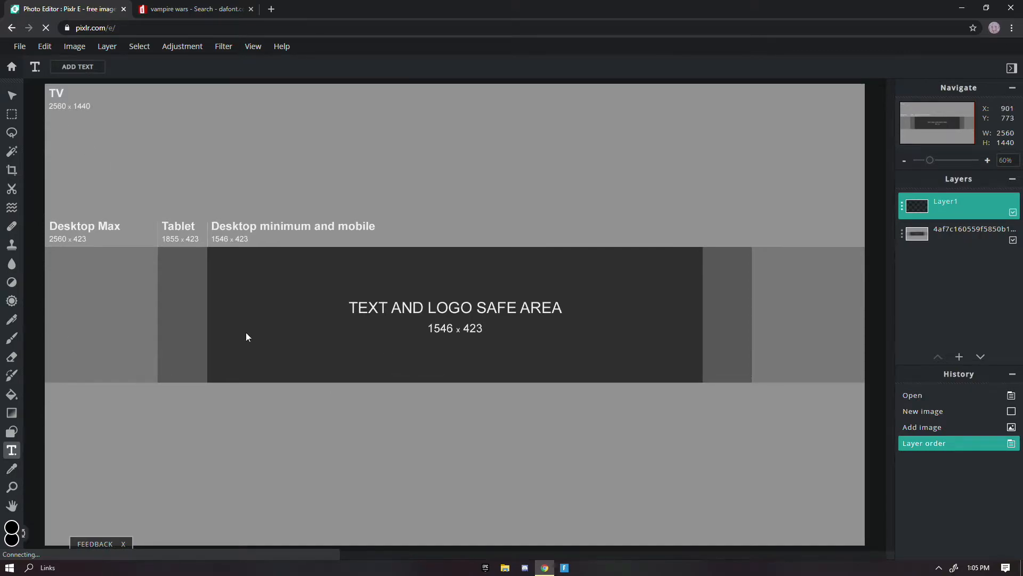
Add a placeholder text box over the template's text and logo safe area.
{"action": "left_click", "coordinate": [427, 307]}
{"action": "left_click", "coordinate": [567, 329]}
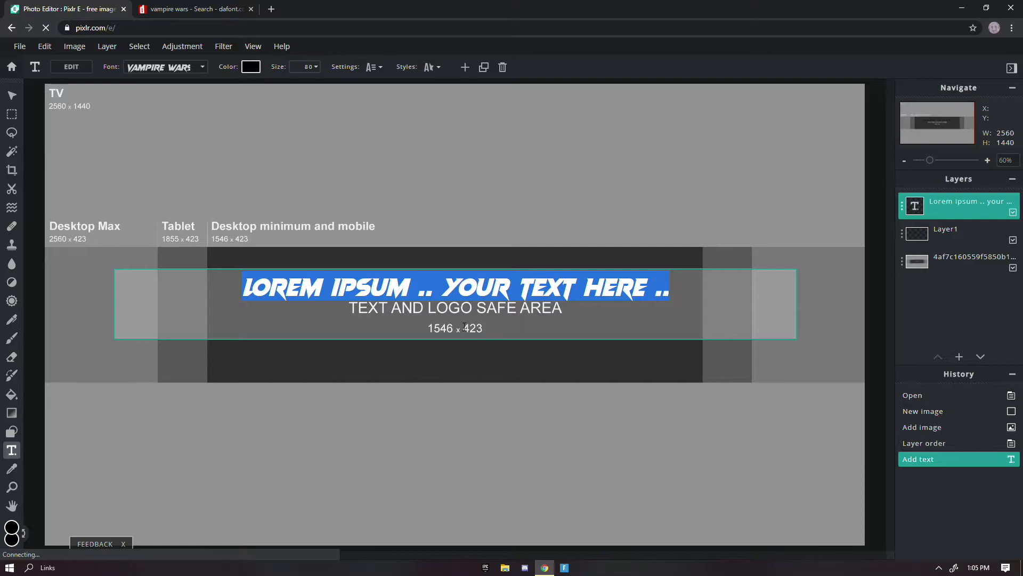
{"action": "key", "text": "End"}
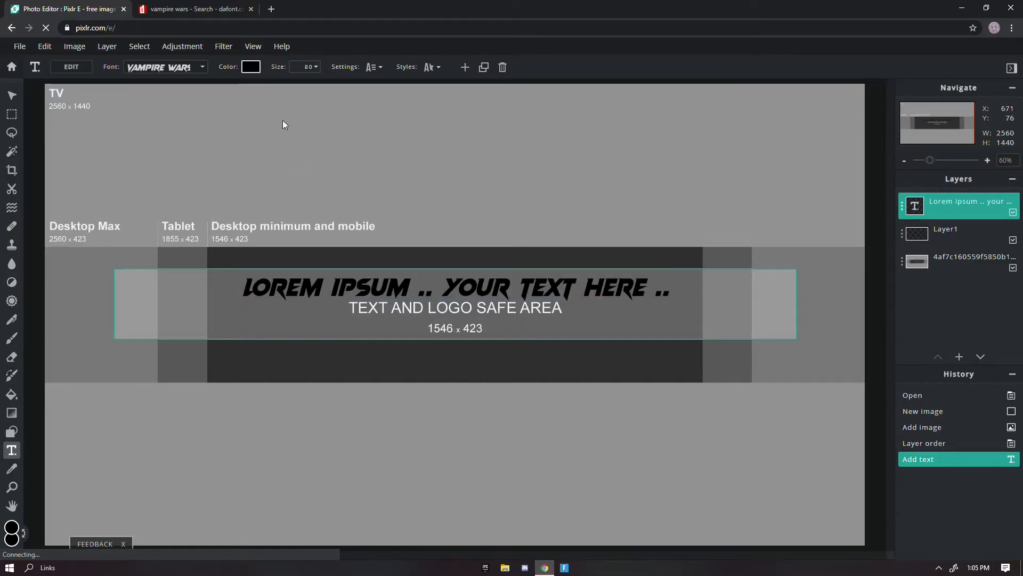
{"action": "left_click", "coordinate": [198, 147]}
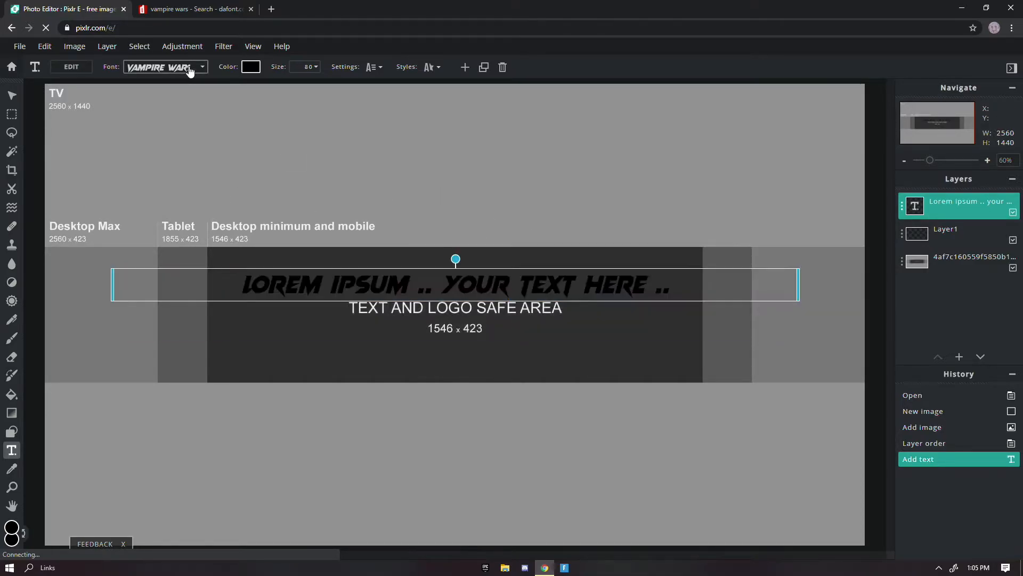
Open the file picker for adding a local font, cancel it and keep the slanted Vampire Wars font for the text.
{"action": "left_click", "coordinate": [201, 66]}
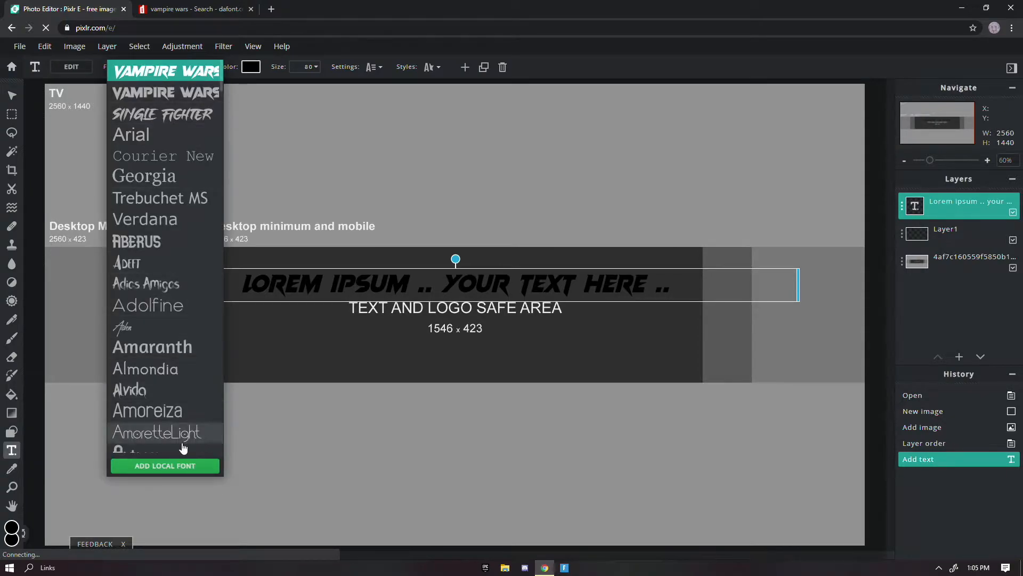
{"action": "left_click", "coordinate": [176, 465]}
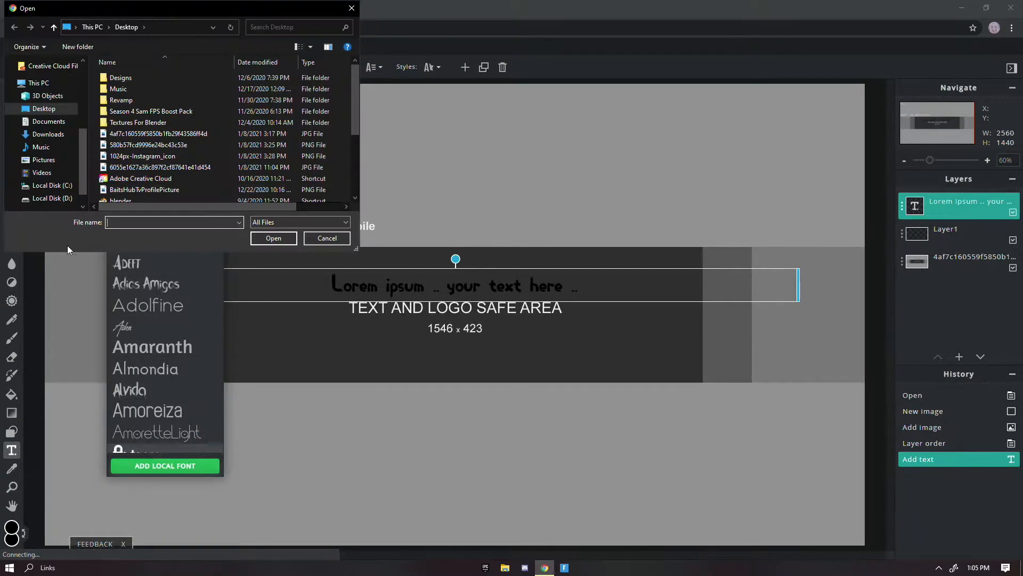
{"action": "left_click", "coordinate": [323, 238]}
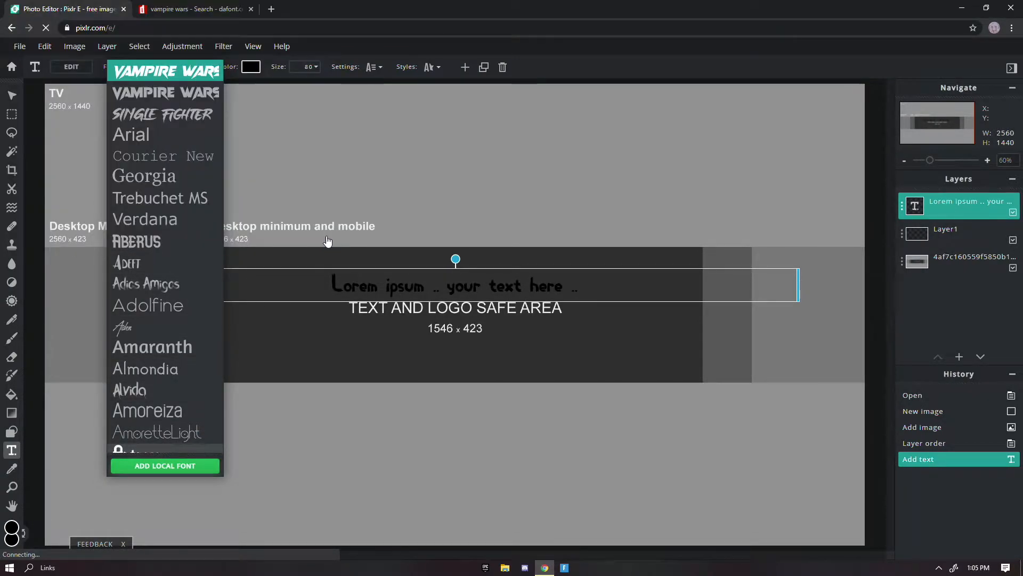
{"action": "left_click", "coordinate": [158, 70]}
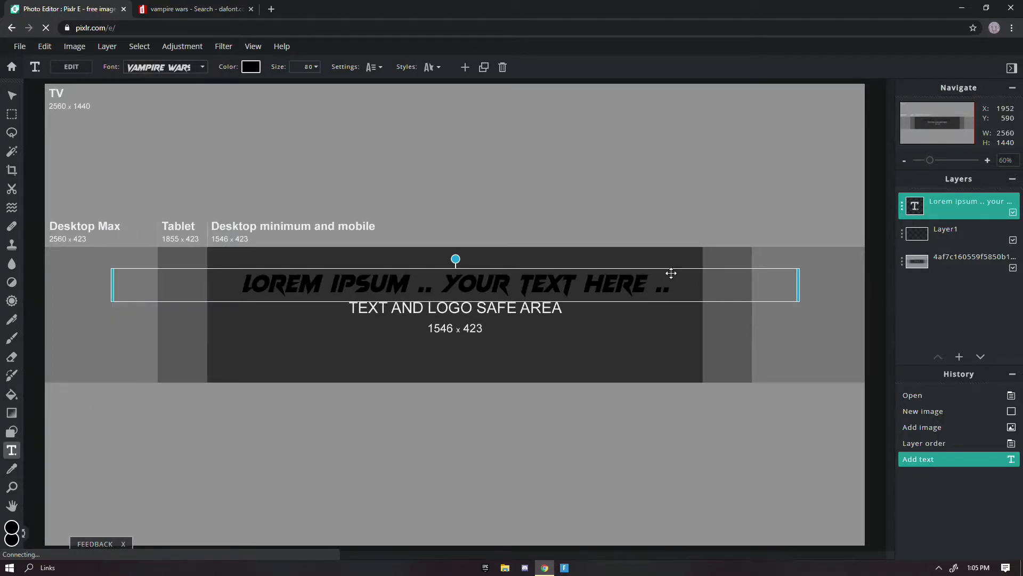
Replace the placeholder text with "Speco".
{"action": "double_click", "coordinate": [646, 285]}
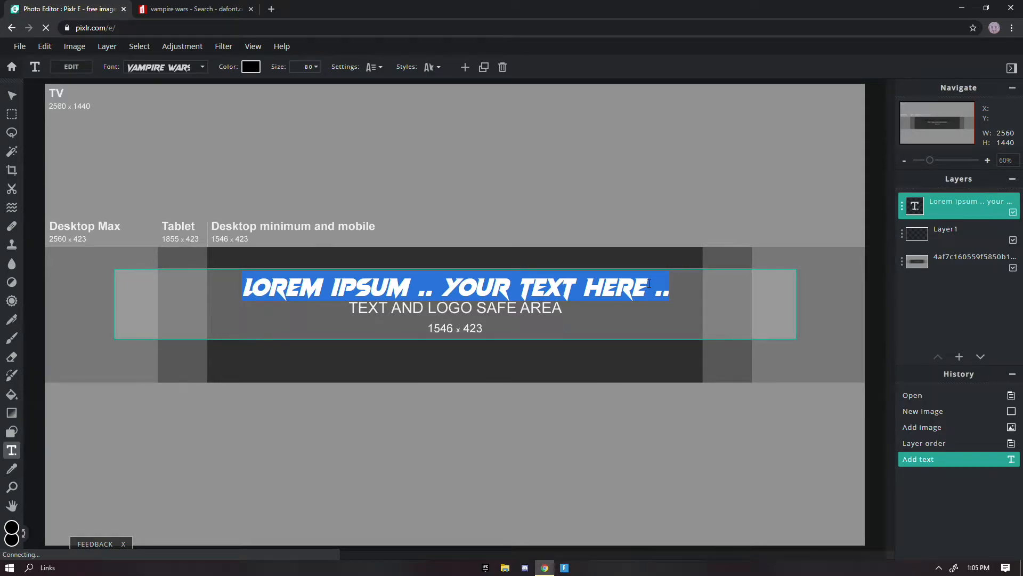
{"action": "type", "text": "S"}
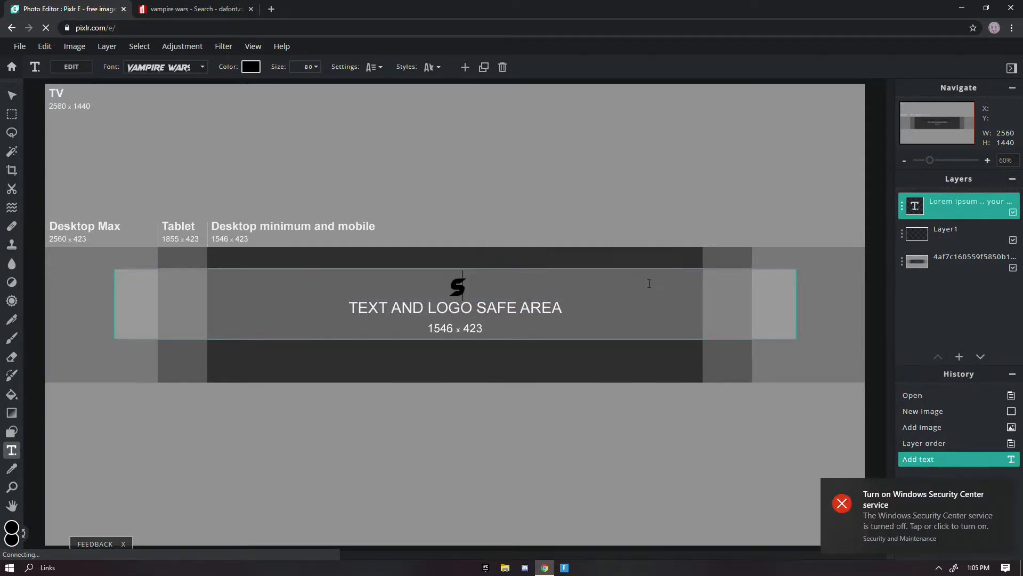
{"action": "type", "text": "PECOO"}
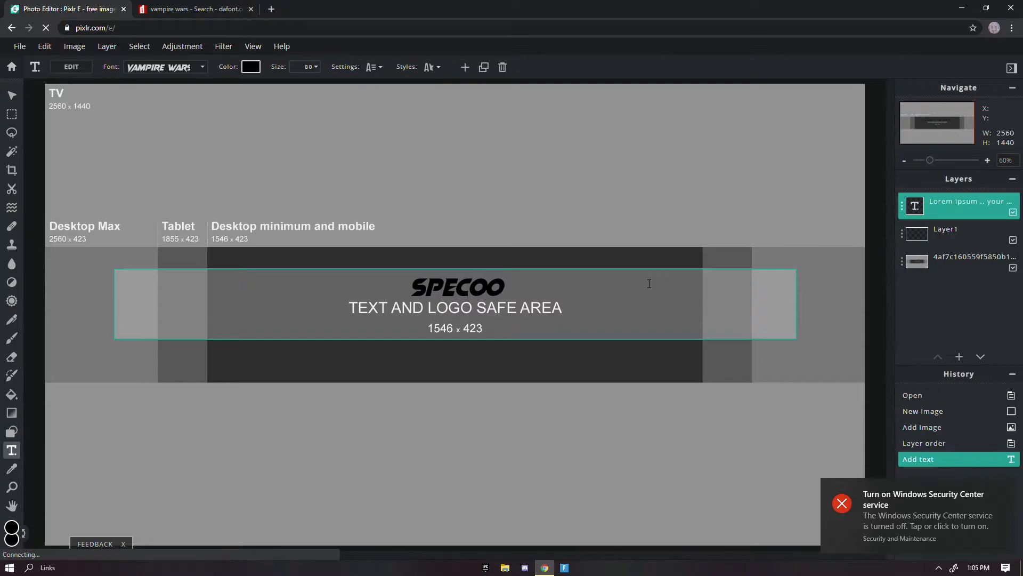
{"action": "key", "text": "BackSpace"}
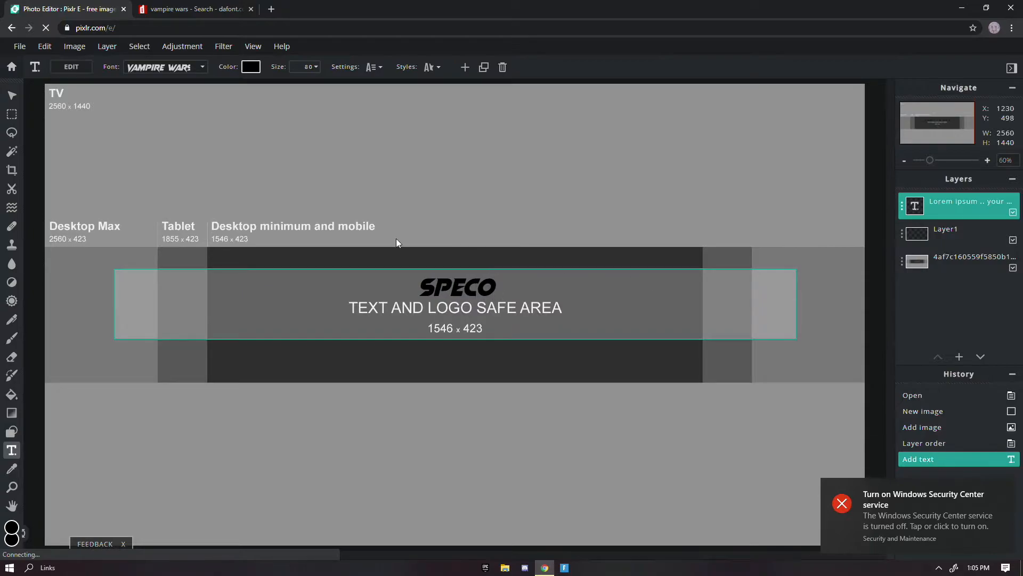
Set the Speco text's color to white and its size to 162.
{"action": "left_click", "coordinate": [253, 66]}
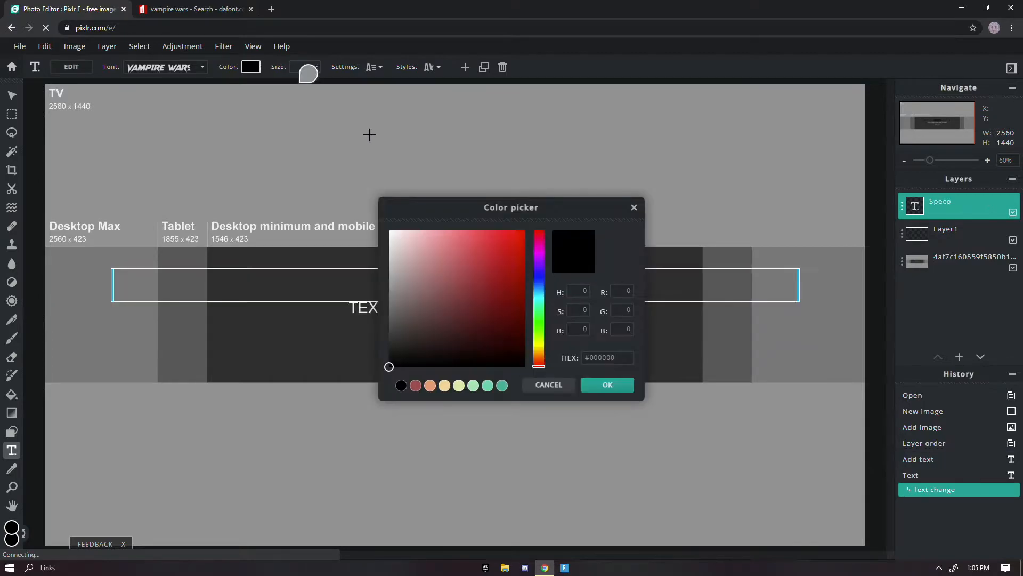
{"action": "left_click_drag", "start_coordinate": [485, 281], "coordinate": [389, 232]}
{"action": "left_click", "coordinate": [607, 384]}
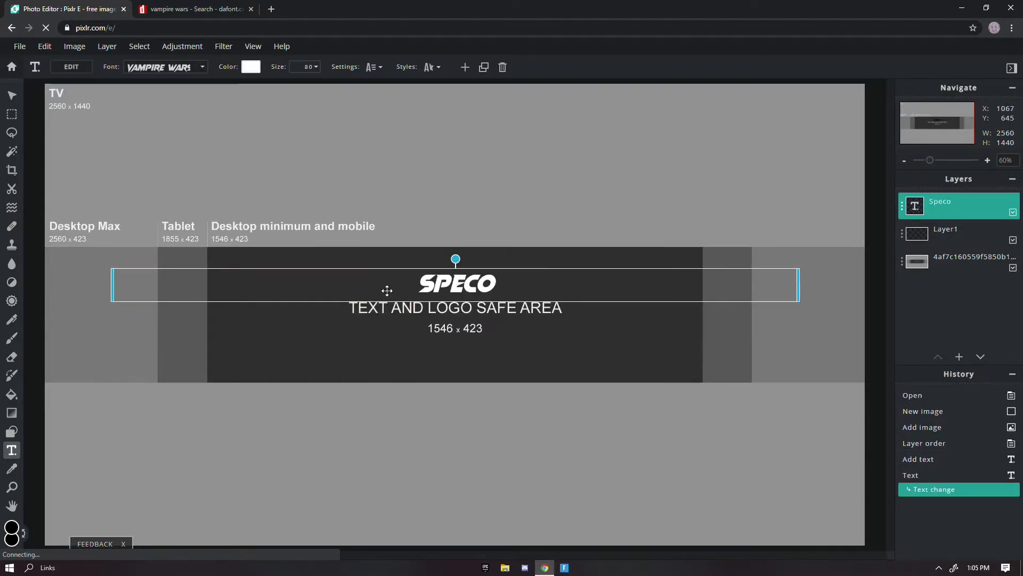
{"action": "left_click", "coordinate": [308, 66]}
{"action": "left_click_drag", "start_coordinate": [235, 86], "coordinate": [243, 86]}
{"action": "left_click", "coordinate": [345, 161]}
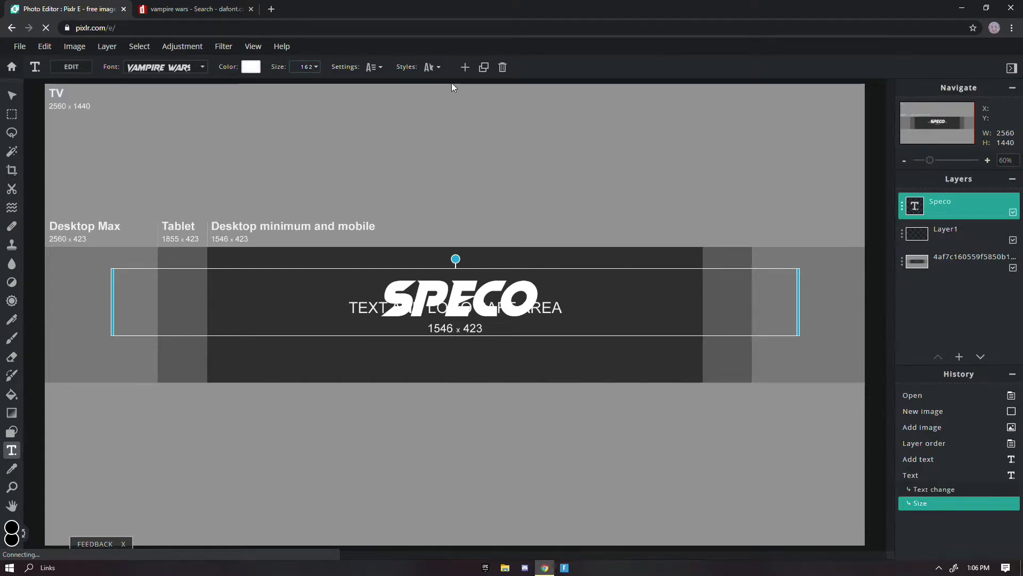
Turn on the shadow style for the Speco text and set the shadow color to black.
{"action": "left_click", "coordinate": [430, 68]}
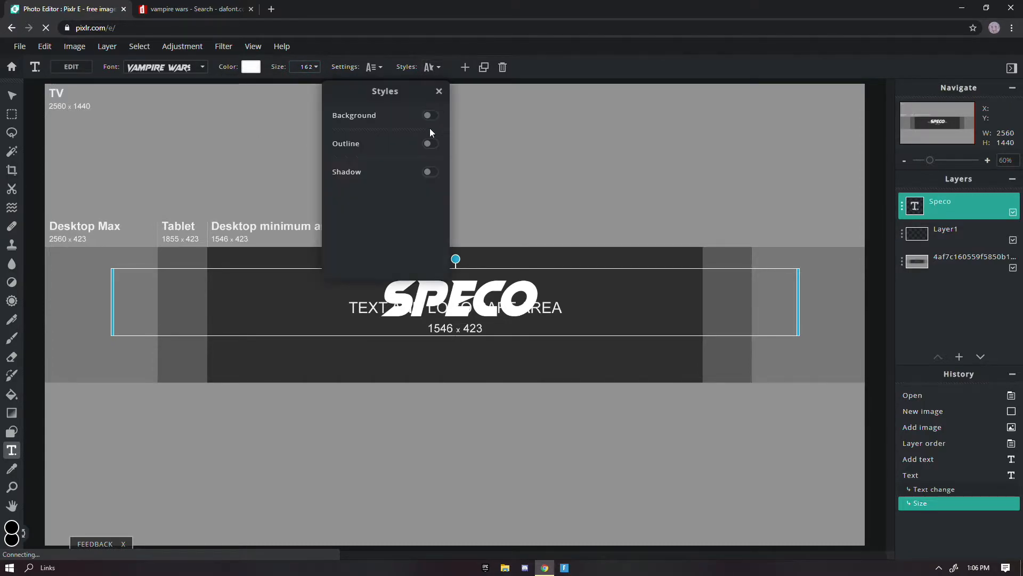
{"action": "left_click", "coordinate": [430, 171]}
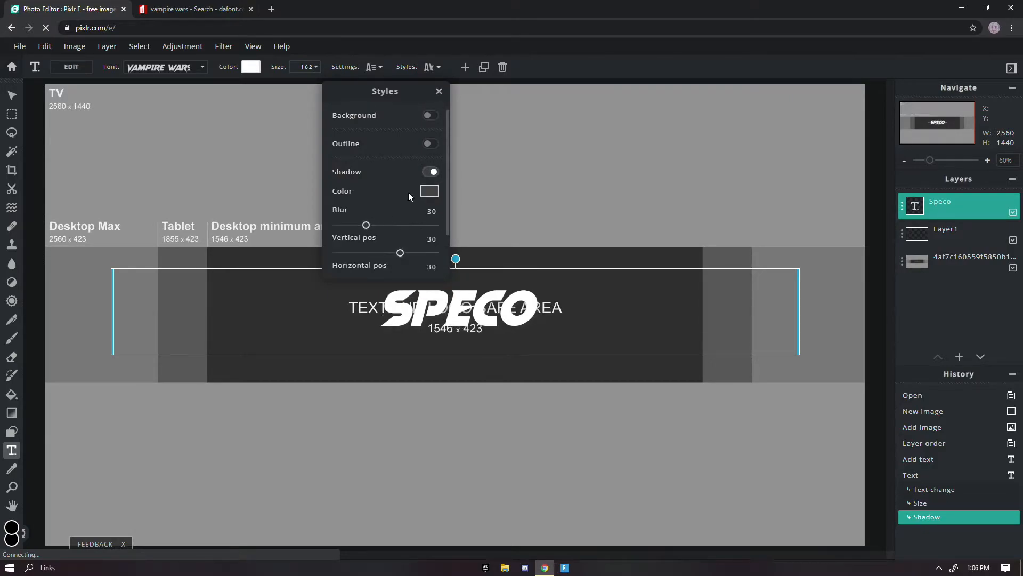
{"action": "left_click", "coordinate": [429, 190]}
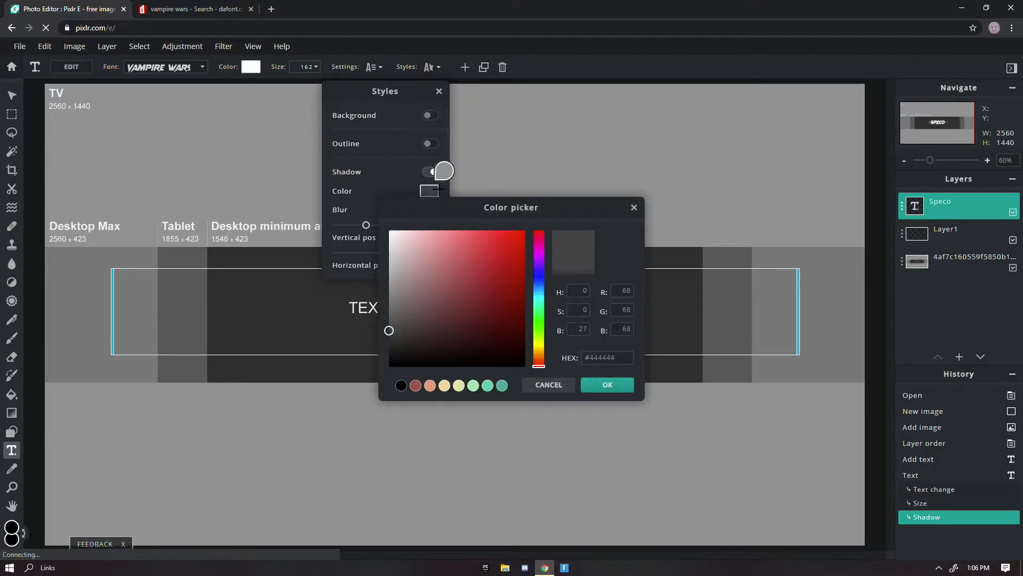
{"action": "left_click", "coordinate": [607, 384]}
Set the text shadow's vertical position to 76, its blur to 4 and its horizontal position to 0.
{"action": "left_click_drag", "start_coordinate": [406, 256], "coordinate": [435, 245]}
{"action": "scroll", "coordinate": [385, 226], "scroll_direction": "down", "scroll_amount": 2}
{"action": "scroll", "coordinate": [381, 207], "scroll_direction": "up", "scroll_amount": 2}
{"action": "left_click_drag", "start_coordinate": [367, 231], "coordinate": [342, 230]}
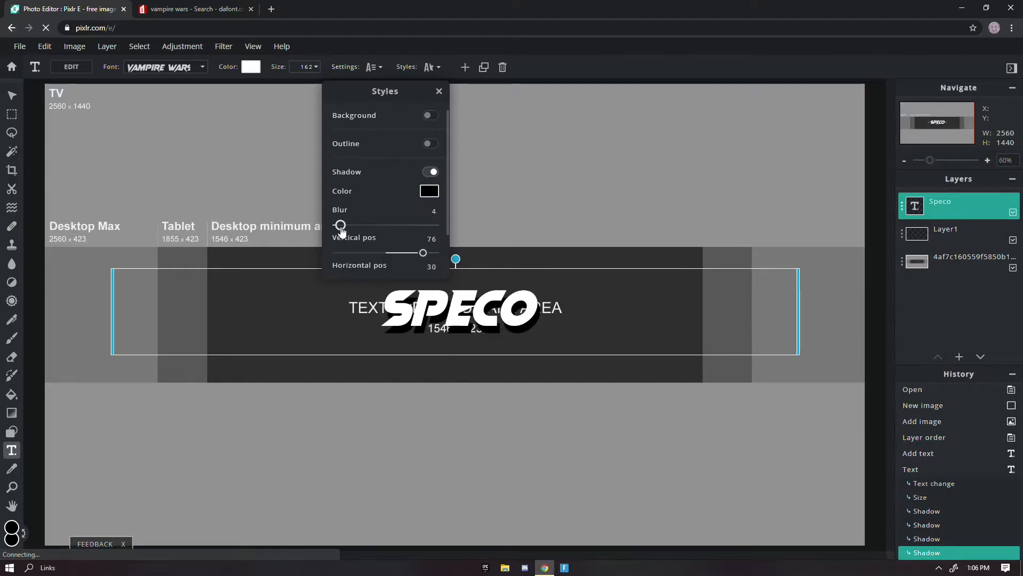
{"action": "scroll", "coordinate": [408, 250], "scroll_direction": "down", "scroll_amount": 2}
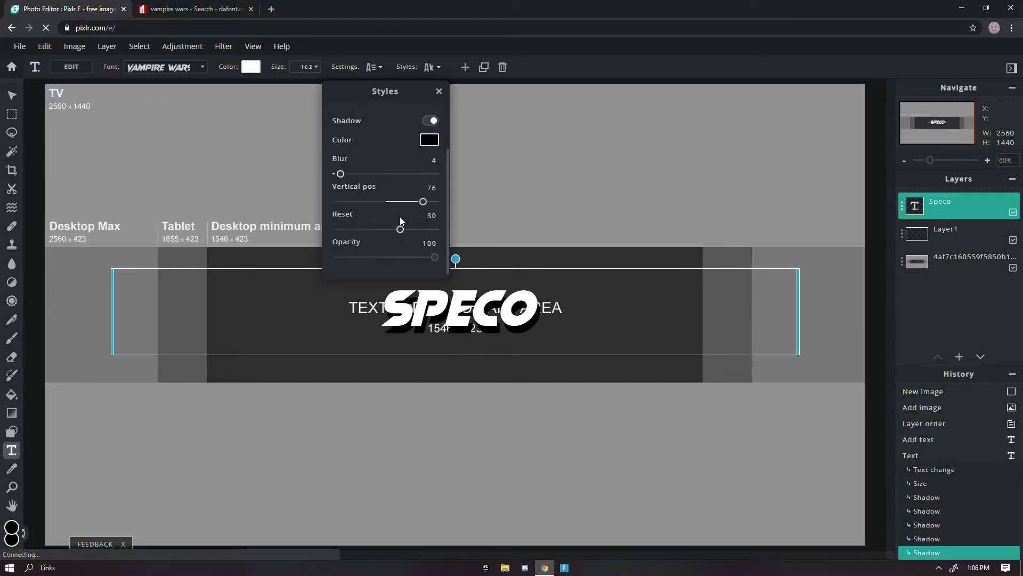
{"action": "mouse_move", "coordinate": [400, 229]}
{"action": "left_mouse_down"}
{"action": "mouse_move", "coordinate": [412, 231]}
{"action": "mouse_move", "coordinate": [384, 239]}
{"action": "left_mouse_up"}
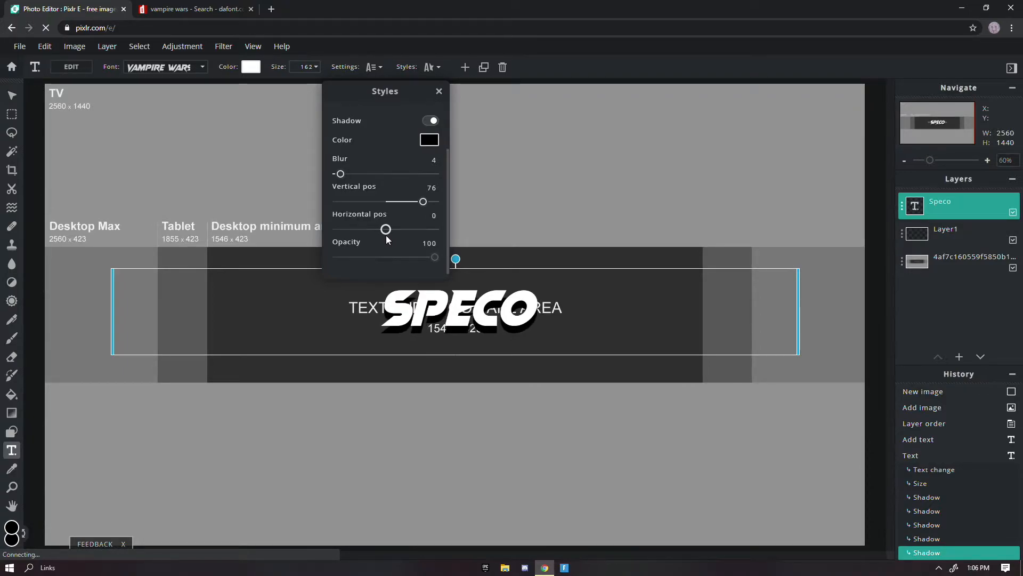
Set the Speco text shadow's vertical position to 31 and horizontal position to 33, and leave text editing.
{"action": "scroll", "coordinate": [386, 235], "scroll_direction": "up", "scroll_amount": 2}
{"action": "mouse_move", "coordinate": [389, 252]}
{"action": "left_mouse_down"}
{"action": "mouse_move", "coordinate": [408, 253]}
{"action": "mouse_move", "coordinate": [393, 237]}
{"action": "mouse_move", "coordinate": [403, 240]}
{"action": "left_mouse_up"}
{"action": "scroll", "coordinate": [405, 251], "scroll_direction": "down", "scroll_amount": 1}
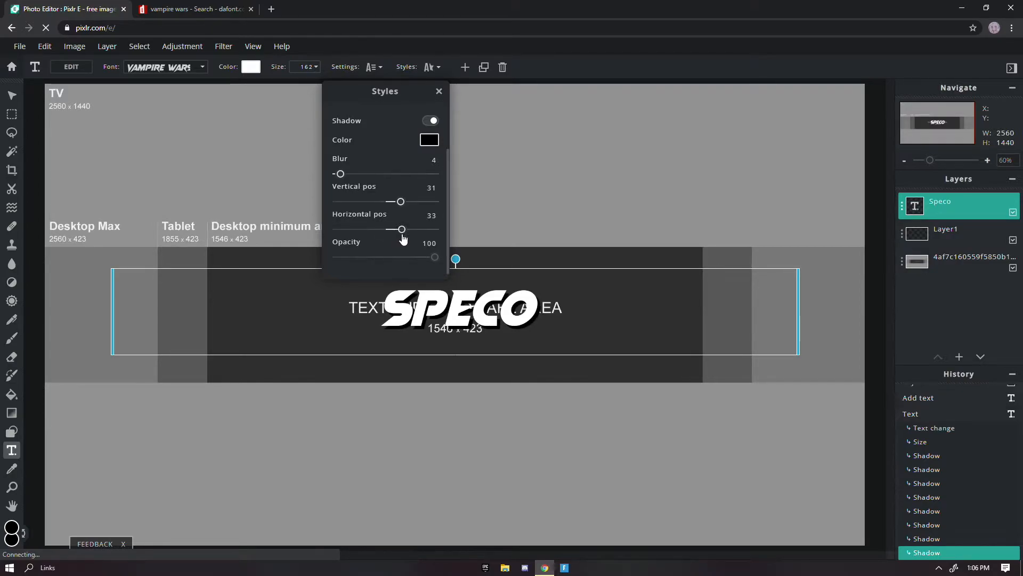
{"action": "left_click", "coordinate": [659, 202]}
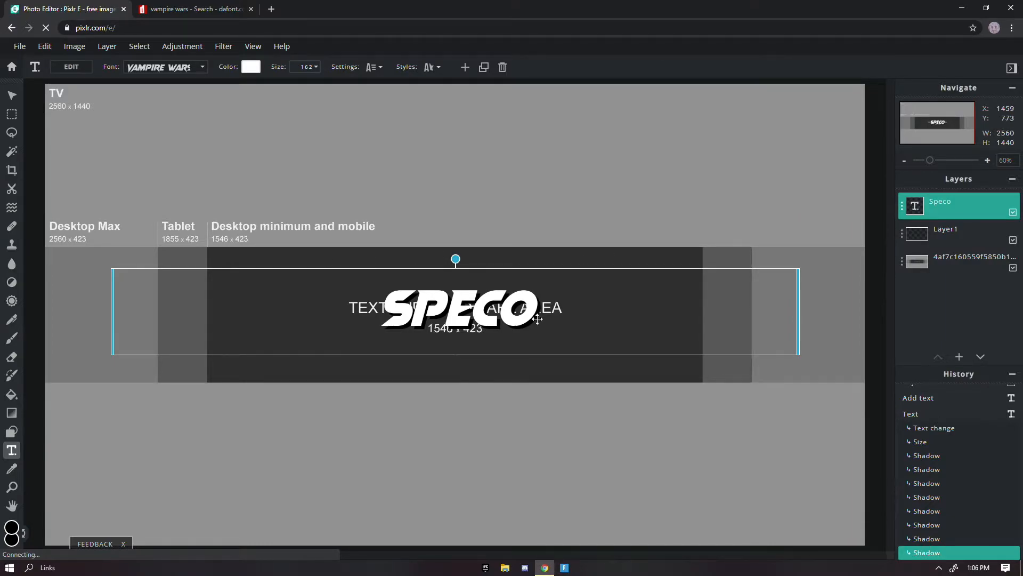
{"action": "left_click", "coordinate": [11, 96]}
{"action": "left_click", "coordinate": [154, 108]}
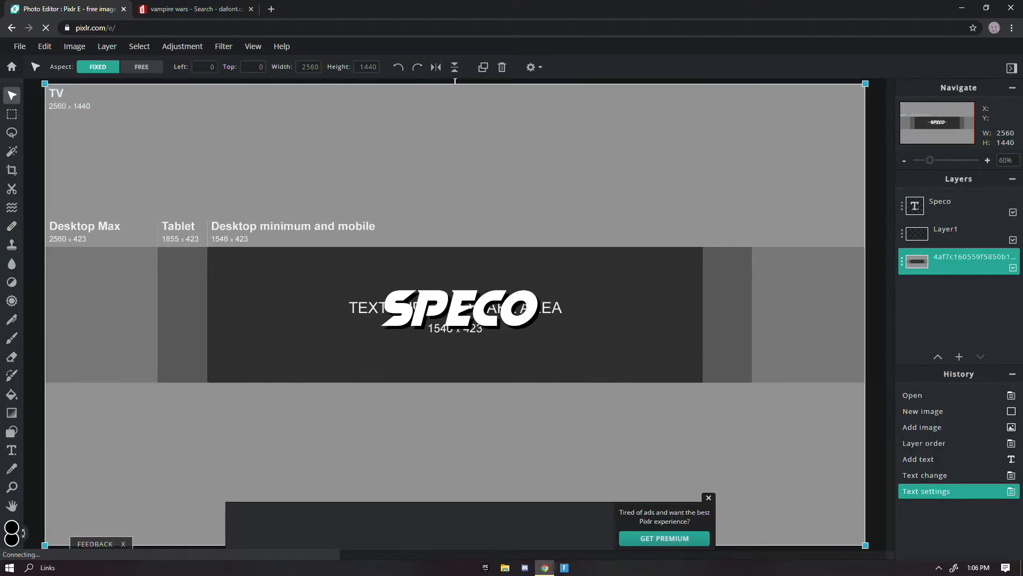
Search Google for "twitter bird" in a new browser tab.
{"action": "left_click", "coordinate": [271, 9]}
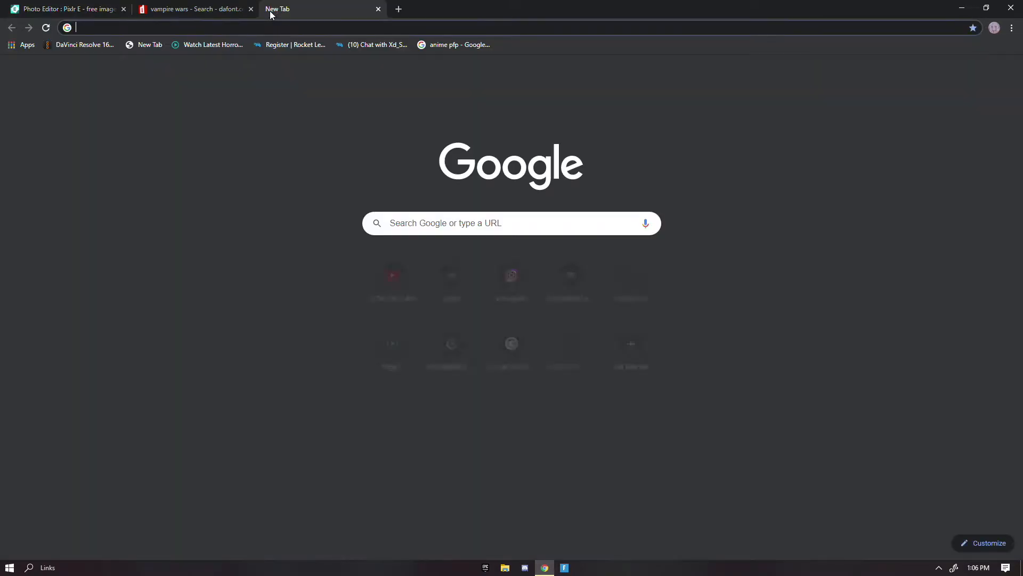
{"action": "type", "text": "r"}
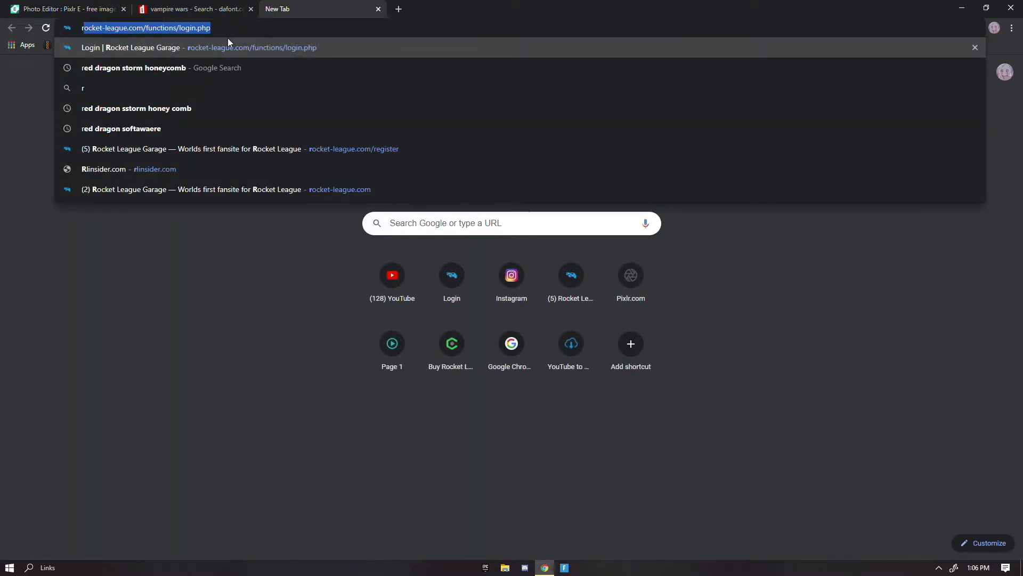
{"action": "key", "text": "BackSpace"}
{"action": "key", "text": "BackSpace"}
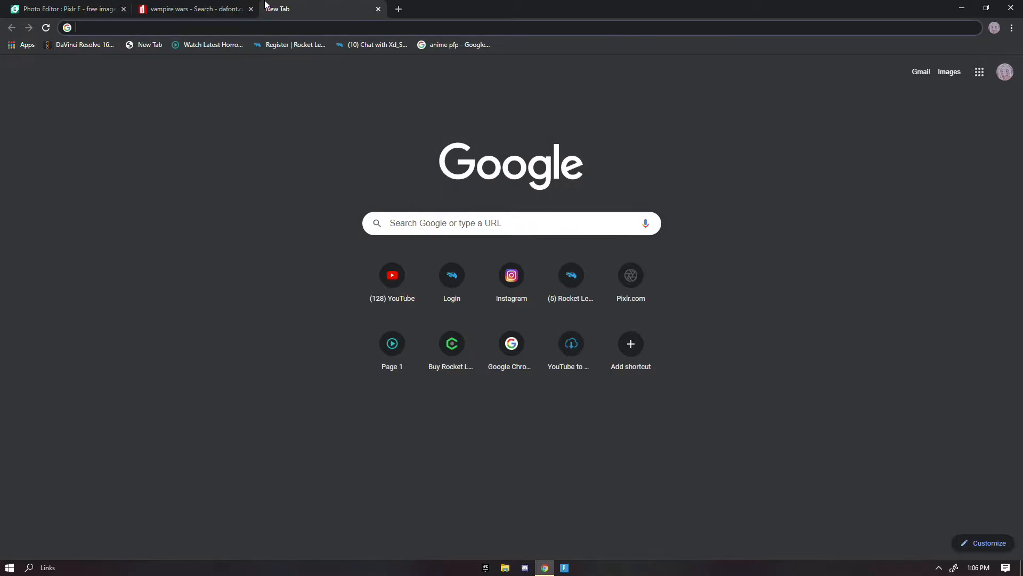
{"action": "type", "text": "tw"}
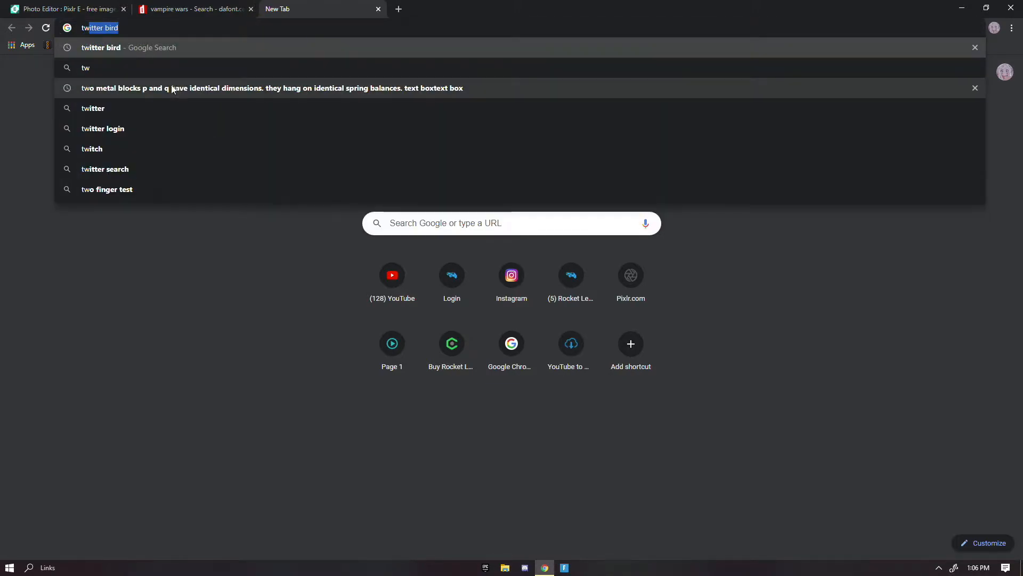
{"action": "left_click", "coordinate": [172, 49]}
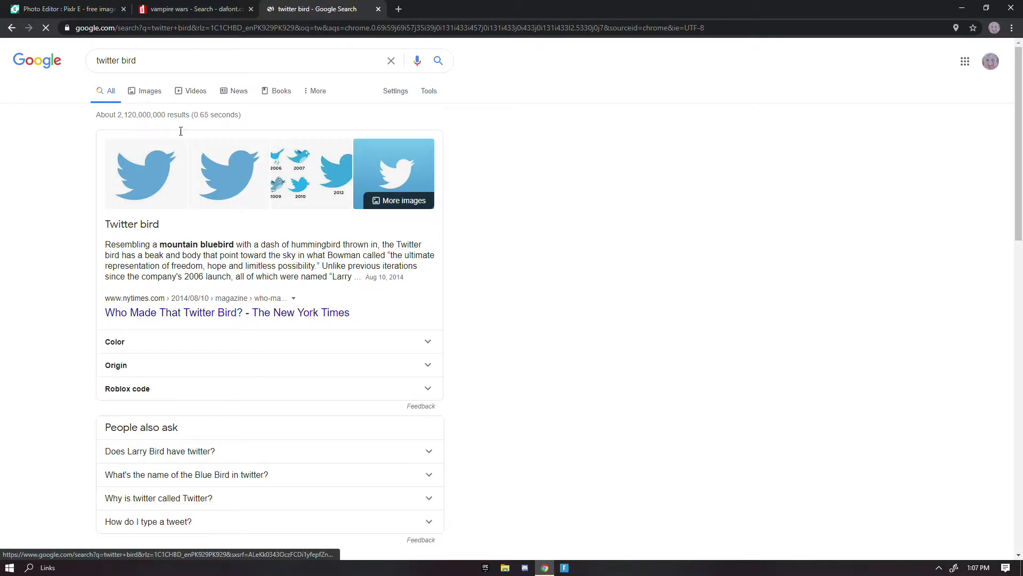
Return to the Pixlr E banner and add the Desktop's Twitter bird PNG, 580b57fcd9996e24bac43c53e, as an image layer.
{"action": "left_click", "coordinate": [86, 10]}
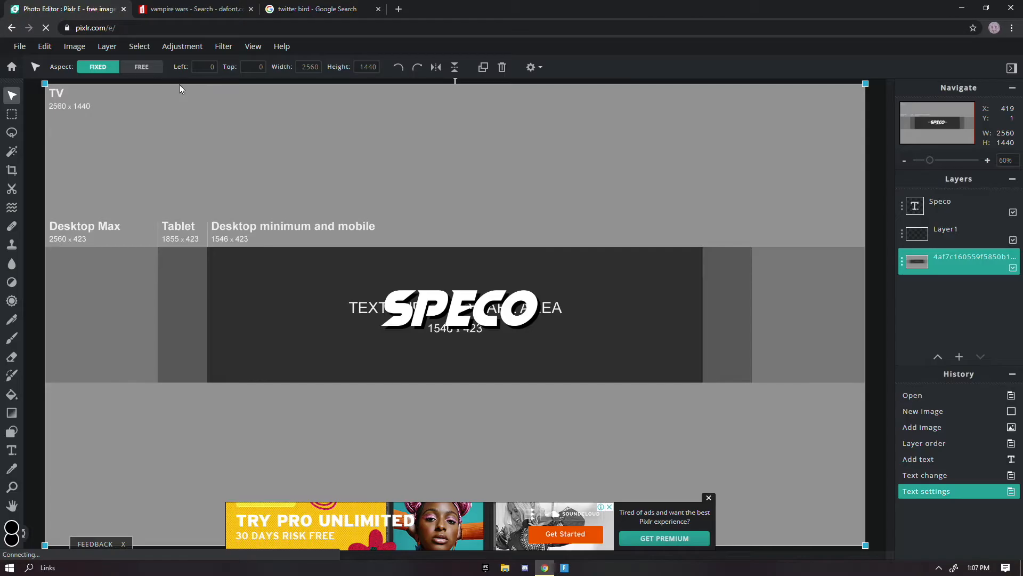
{"action": "left_click", "coordinate": [108, 46]}
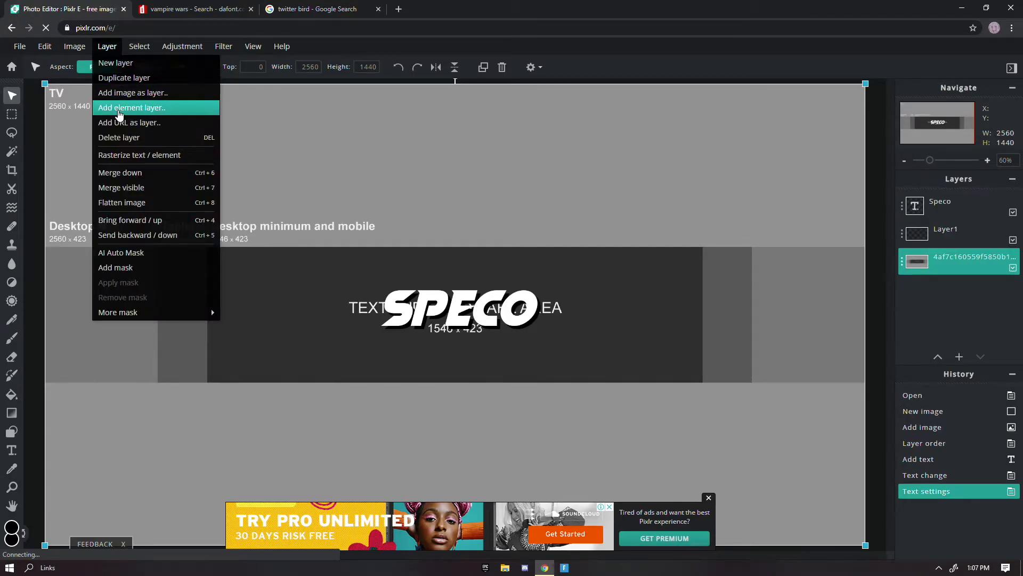
{"action": "left_click", "coordinate": [120, 94]}
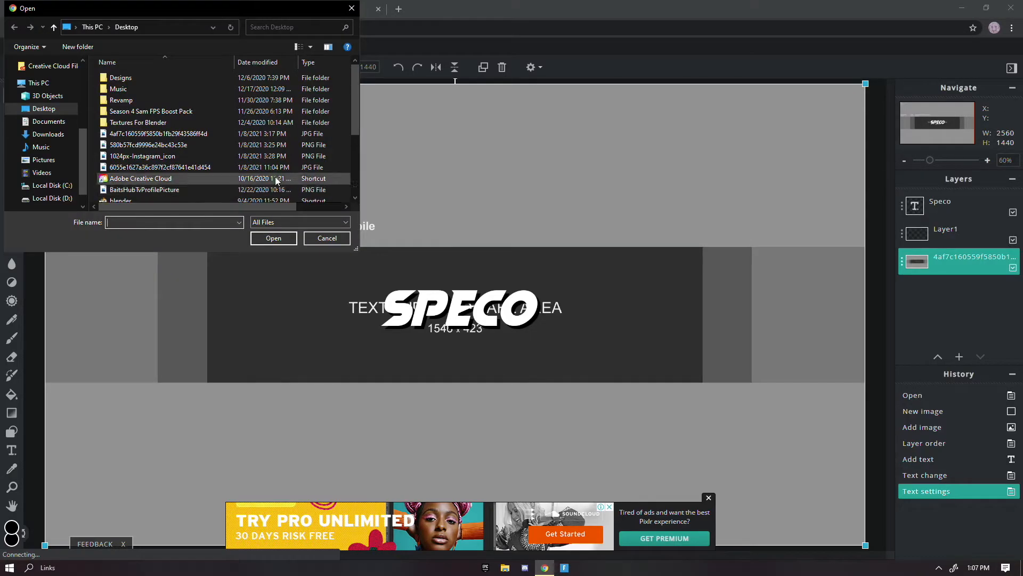
{"action": "double_click", "coordinate": [208, 147]}
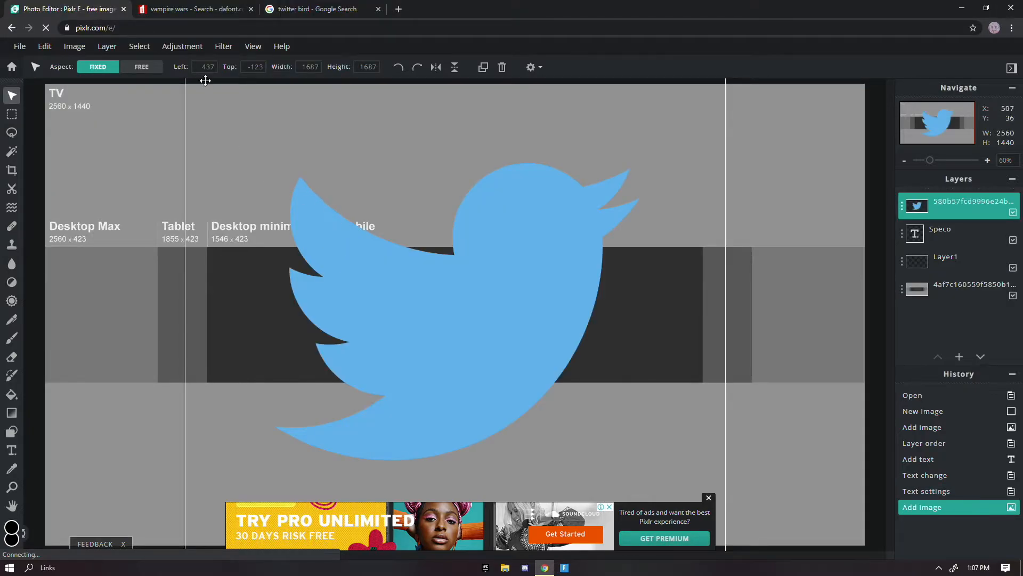
Try to move and shrink the Twitter bird, and undo these changes along with the added image layer.
{"action": "left_click_drag", "start_coordinate": [405, 290], "coordinate": [474, 389]}
{"action": "left_click_drag", "start_coordinate": [378, 183], "coordinate": [780, 510]}
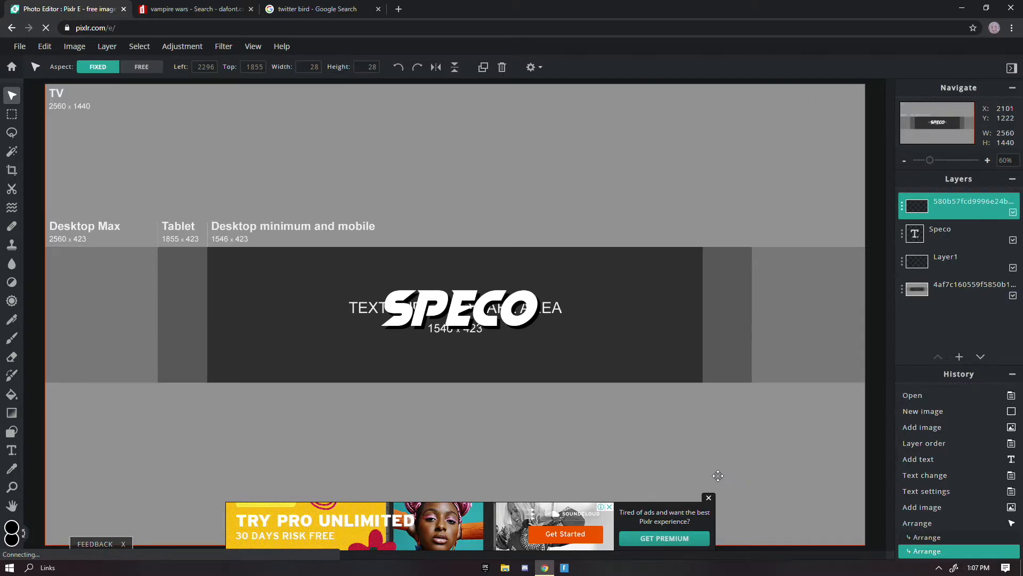
{"action": "key", "text": "ctrl+z"}
{"action": "key", "text": "ctrl+z"}
{"action": "key", "text": "ctrl+z"}
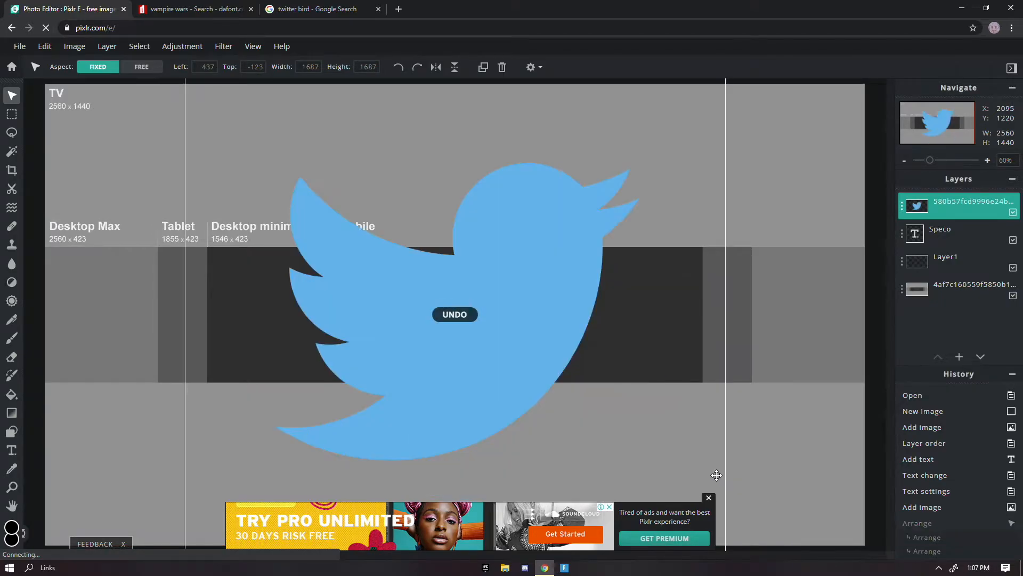
{"action": "key", "text": "ctrl+z"}
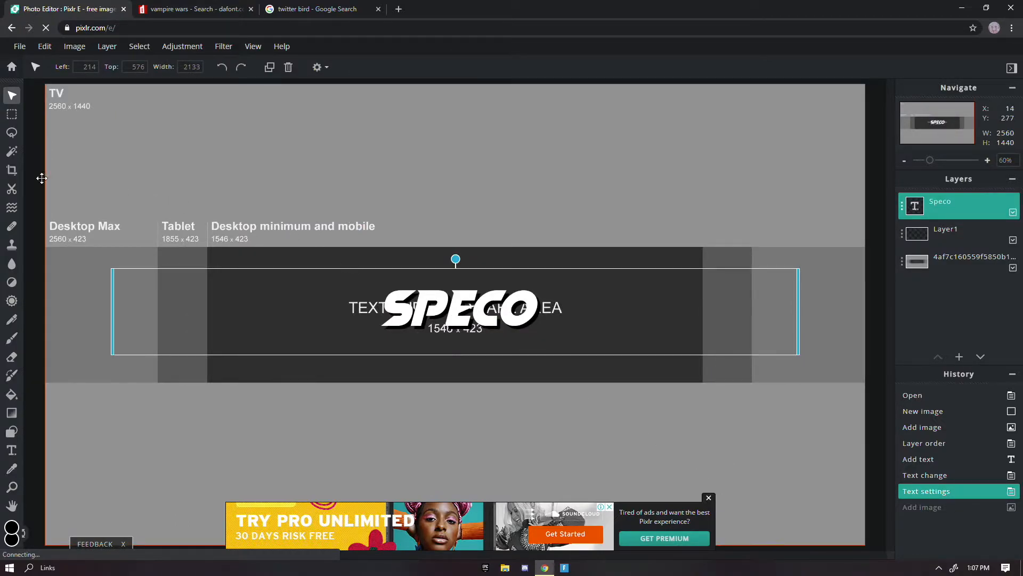
Draw two full-width filled black rectangles on Layer1, covering the areas above and below the template's central band.
{"action": "left_click", "coordinate": [12, 431]}
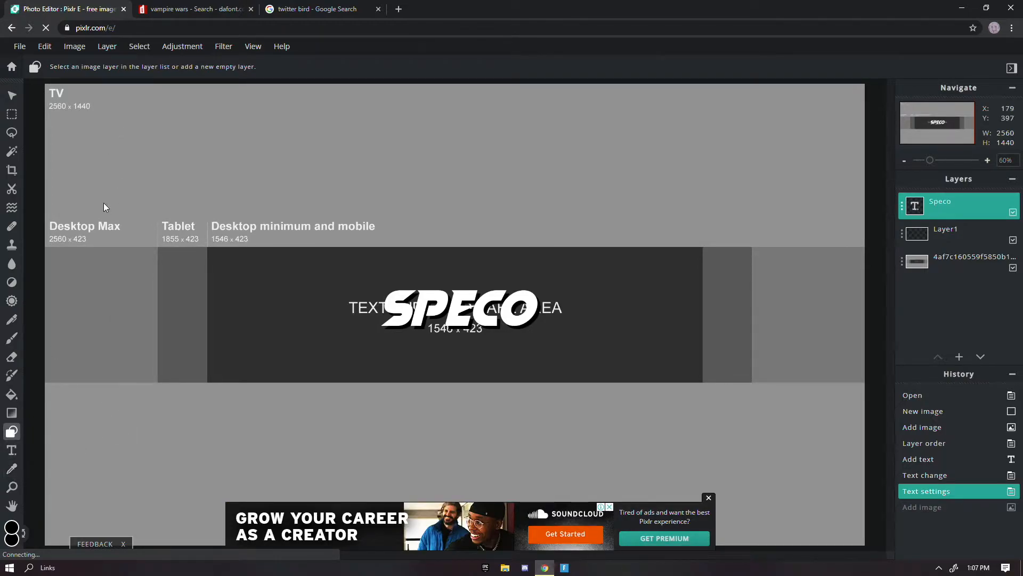
{"action": "left_click", "coordinate": [943, 261]}
{"action": "left_click_drag", "start_coordinate": [35, 76], "coordinate": [43, 137]}
{"action": "left_click", "coordinate": [995, 238]}
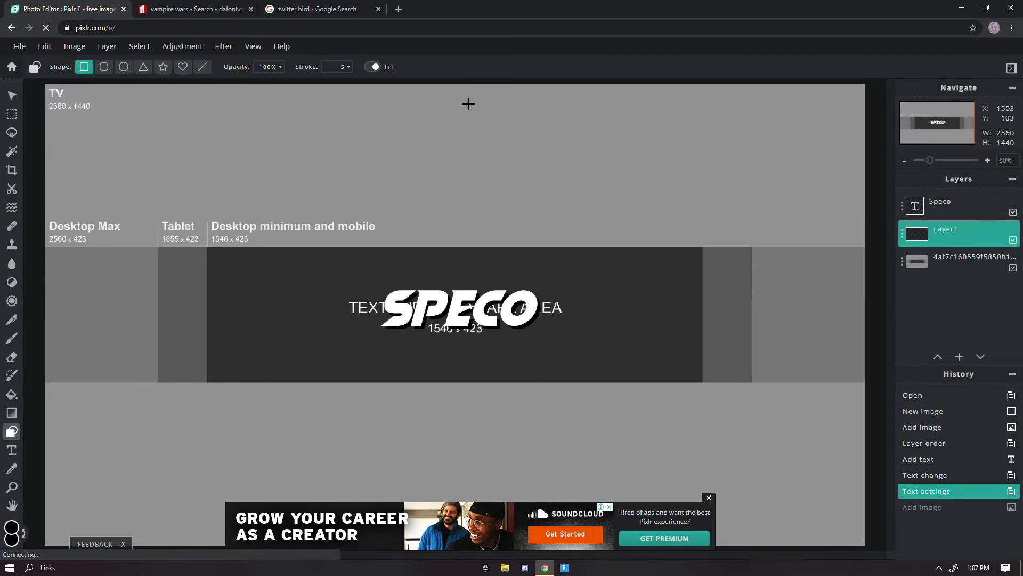
{"action": "left_click_drag", "start_coordinate": [40, 82], "coordinate": [860, 242]}
{"action": "left_click_drag", "start_coordinate": [866, 245], "coordinate": [866, 246]}
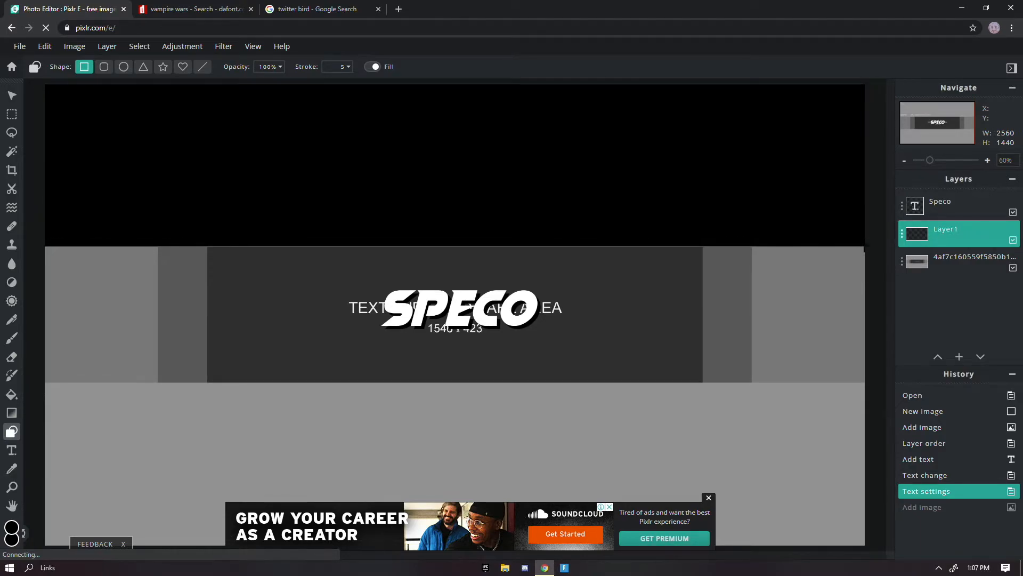
{"action": "left_click_drag", "start_coordinate": [46, 381], "coordinate": [883, 551]}
Start adding an image from the computer as a new layer.
{"action": "left_click", "coordinate": [12, 95]}
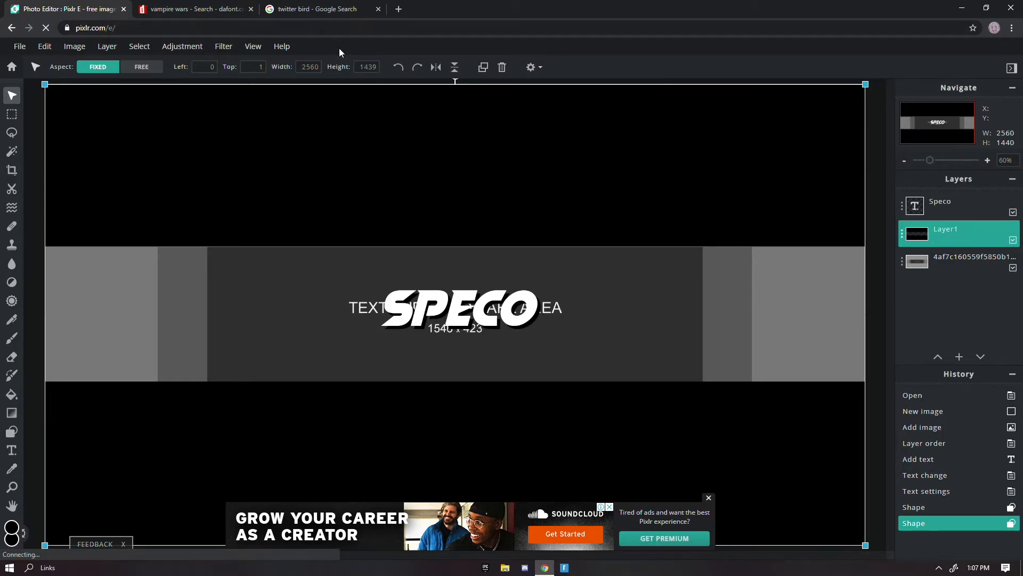
{"action": "left_click", "coordinate": [106, 46]}
{"action": "left_click", "coordinate": [118, 91]}
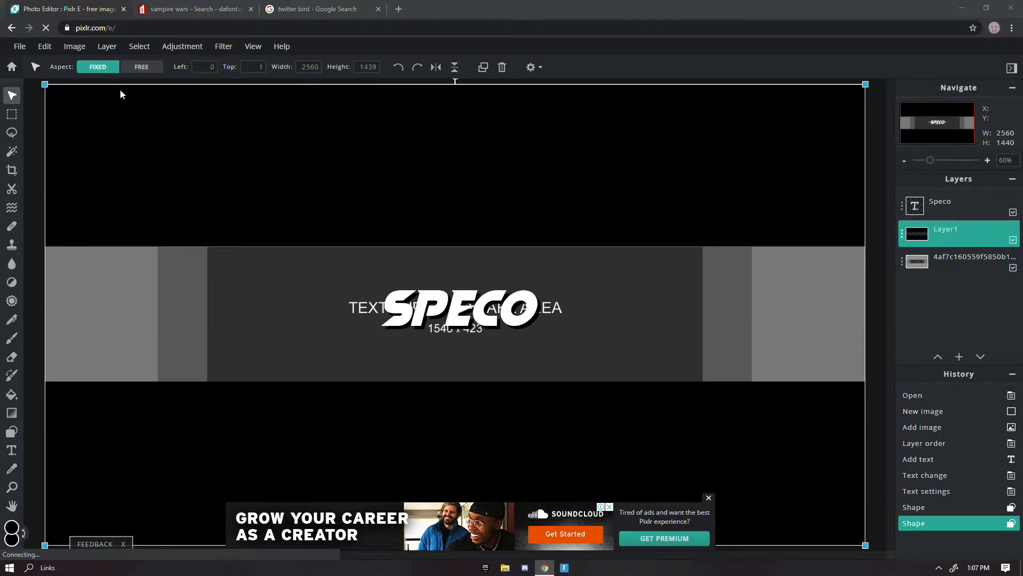